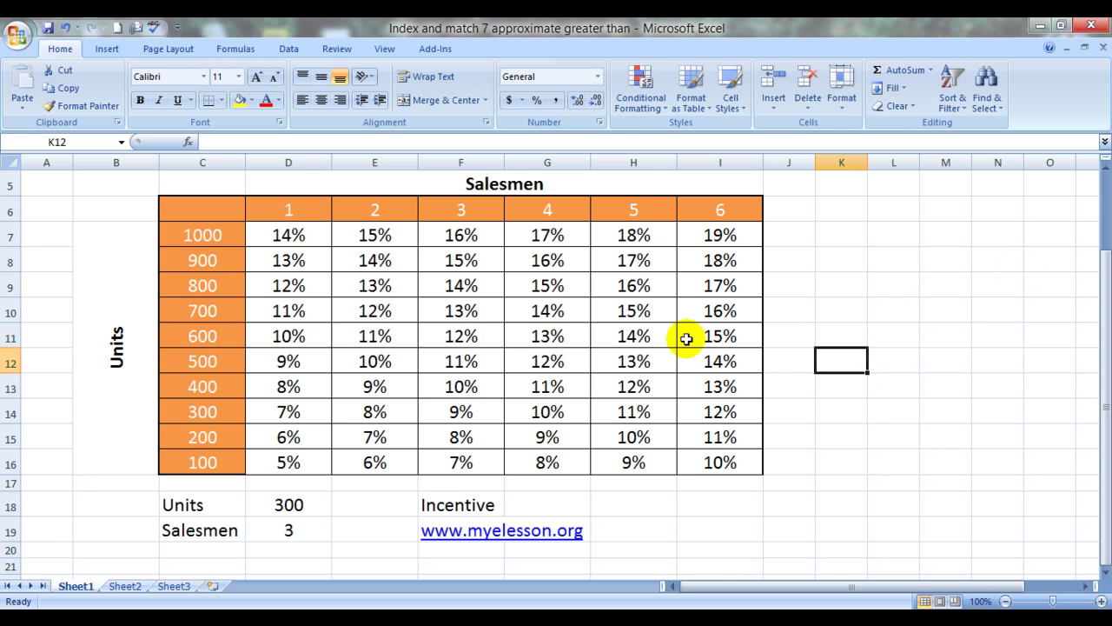
Walk through the incentive grid: salesman headers, units row labels (700, 800) and the 13% rate
left_click(547, 340)
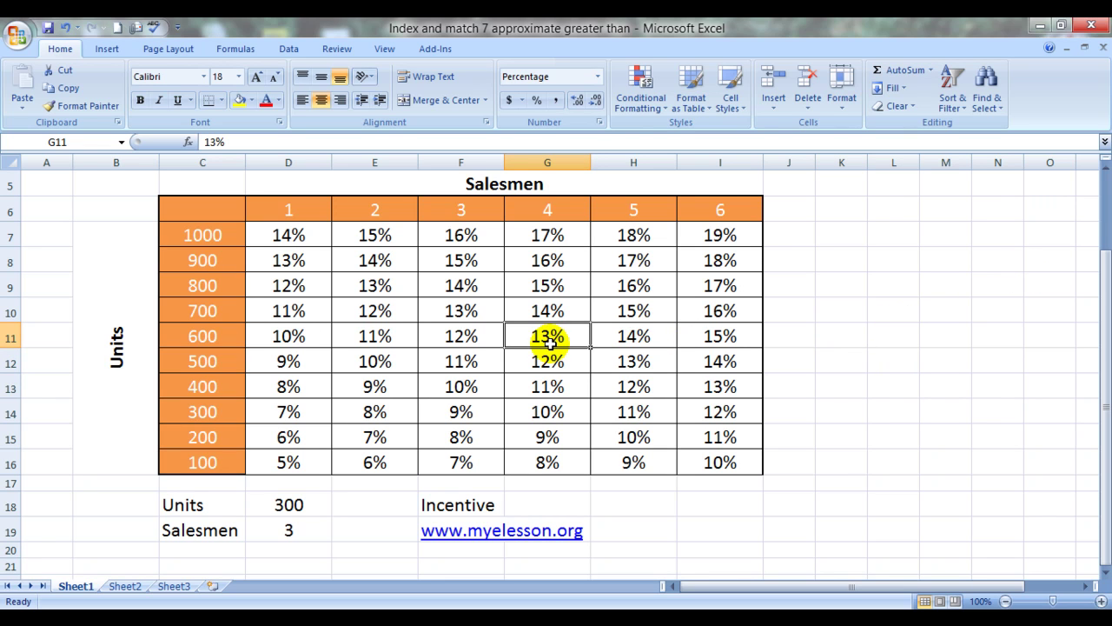
left_click(386, 212)
left_click(472, 200)
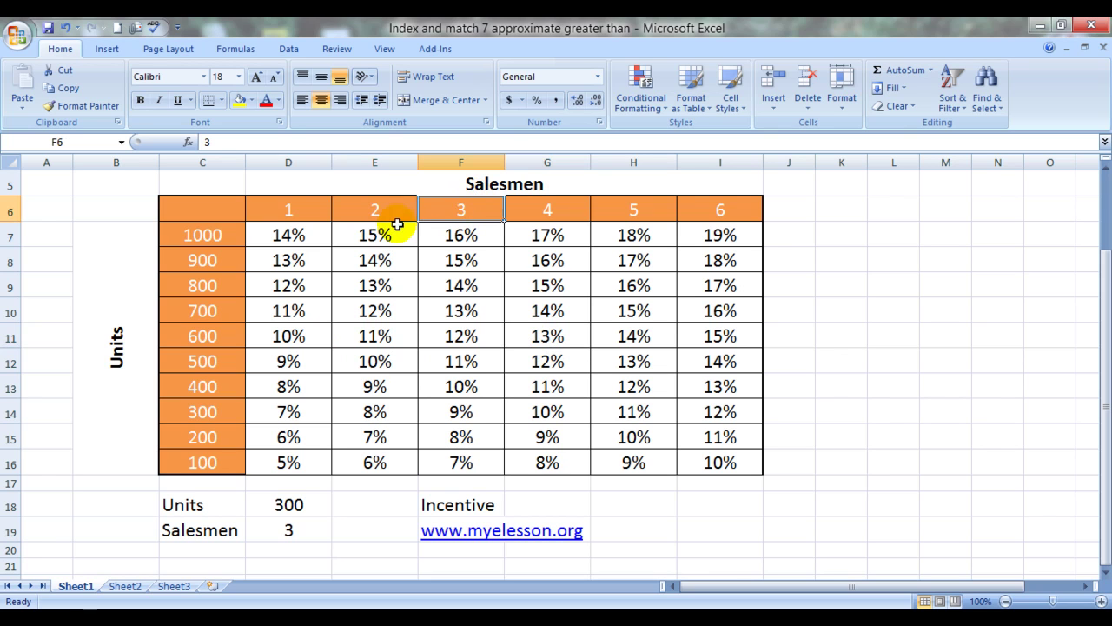
left_click(202, 286)
left_click(208, 317)
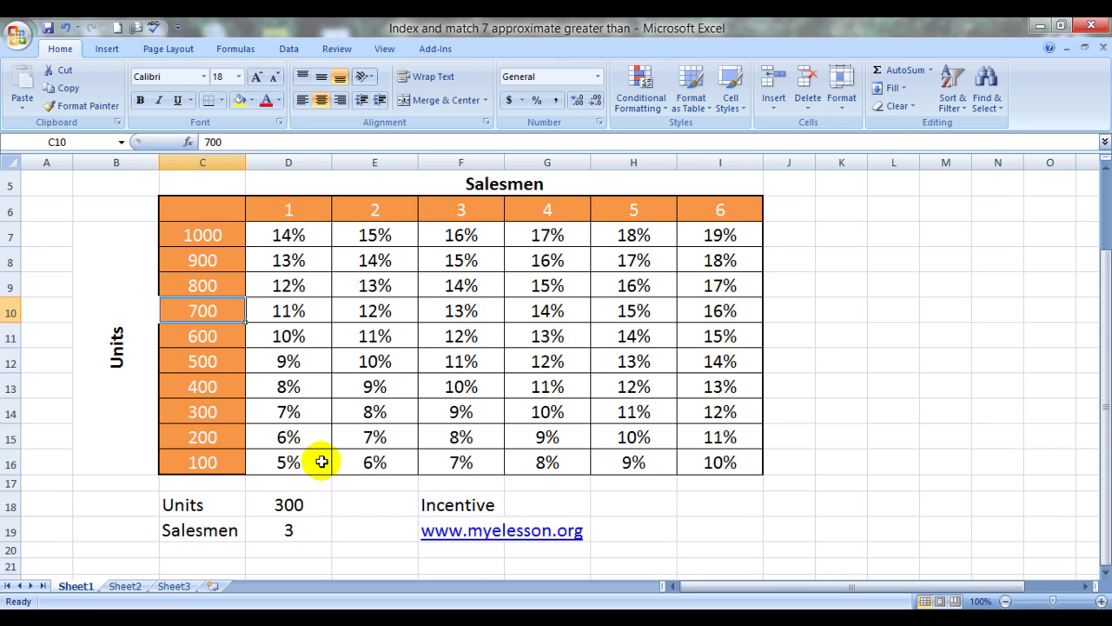
left_click(340, 285)
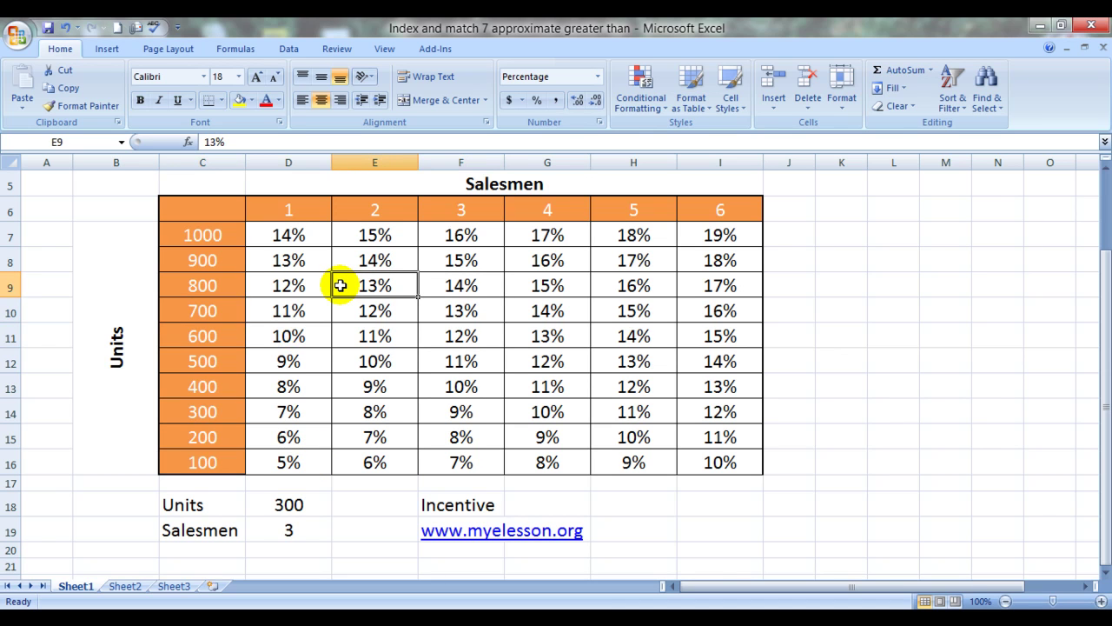
key("Right")
key("Right")
key("Right")
key("Left")
key("Left")
key("Left")
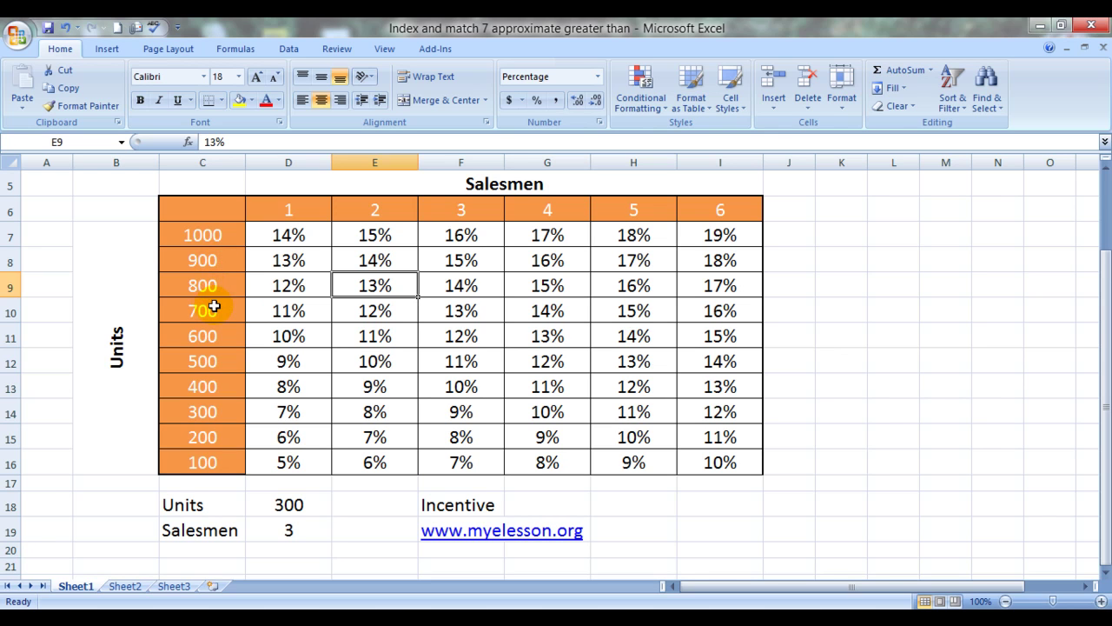
left_click(215, 307)
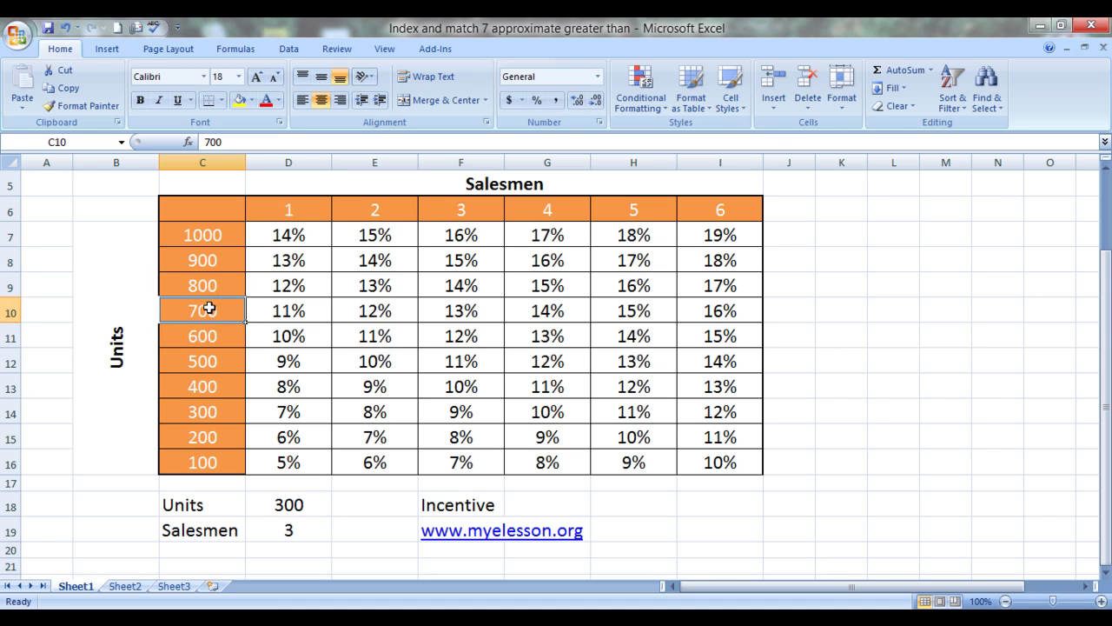
left_click(207, 286)
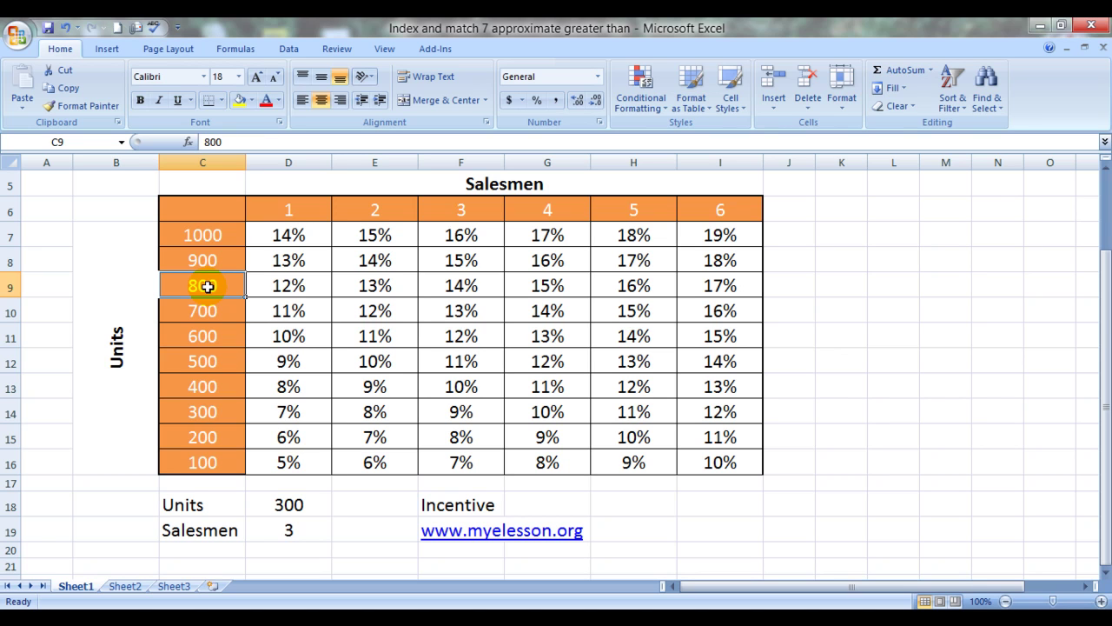
In G18, start =INDEX( over the percentage grid D7:I16
left_click(516, 504)
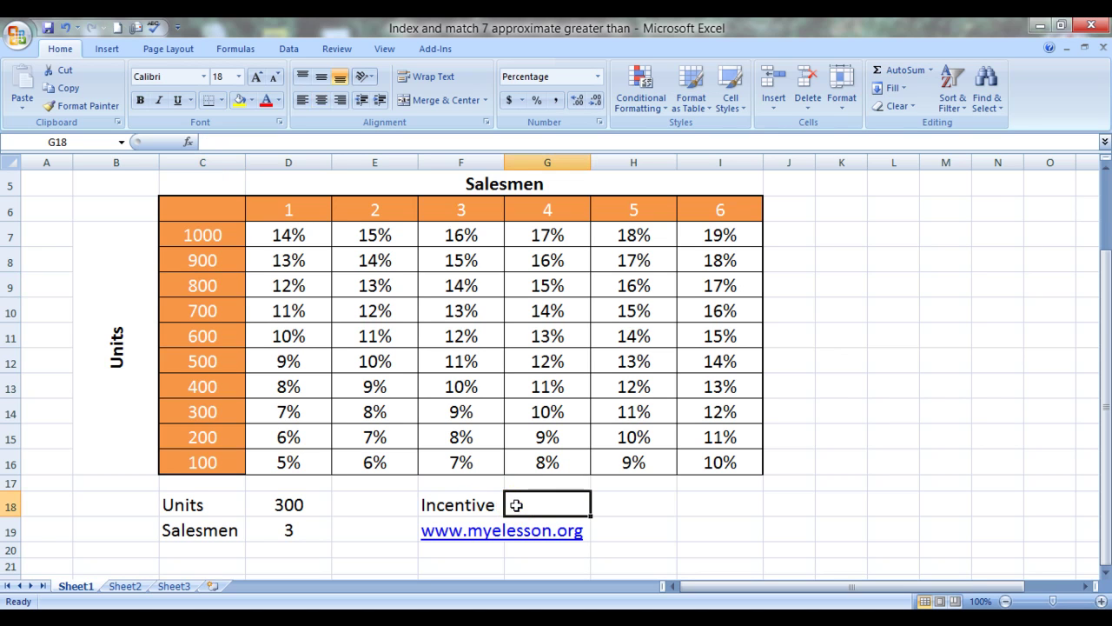
type("=")
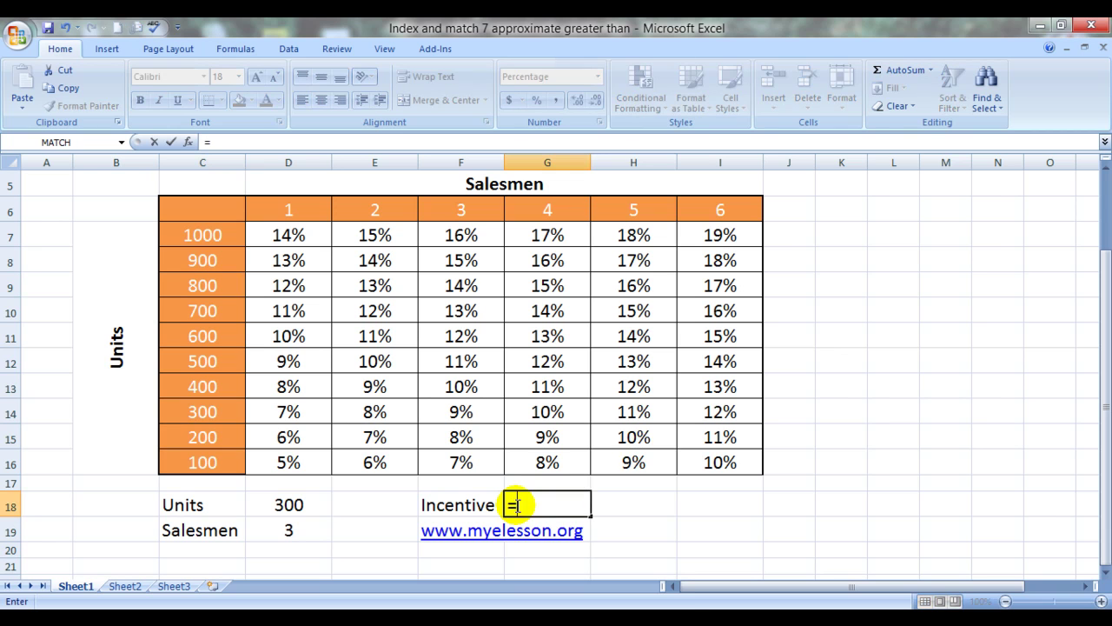
type("ind")
key("Tab")
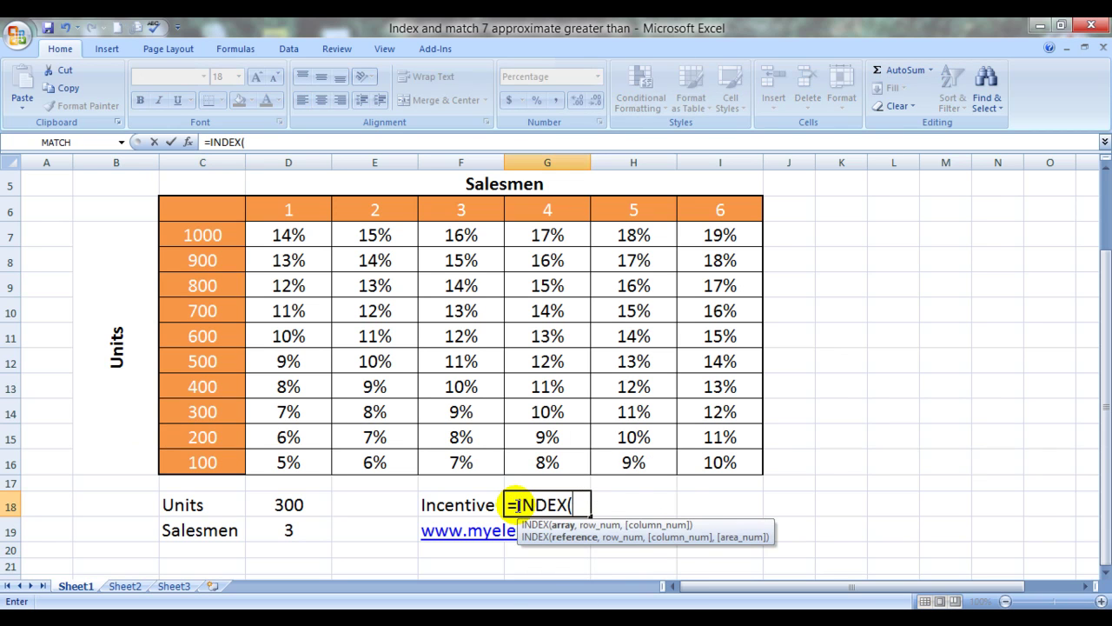
left_click(290, 231)
key("shift+Right")
key("shift+Right")
key("shift+Right")
key("shift+Right")
key("shift+Right")
key("shift+Down")
key("shift+Down")
key("shift+Down")
key("shift+Down")
key("shift+Down")
key("shift+Down")
key("shift+Down")
key("shift+Down")
key("shift+Down")
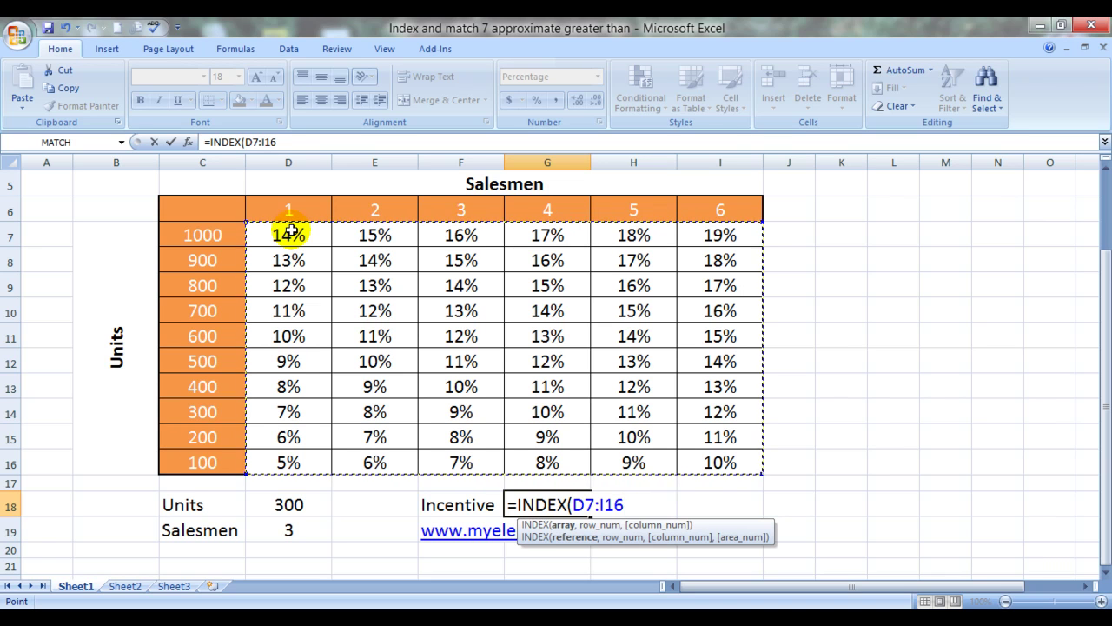
Add the row lookup MATCH(D18,C7:C16,-1) and begin a second MATCH
type(",")
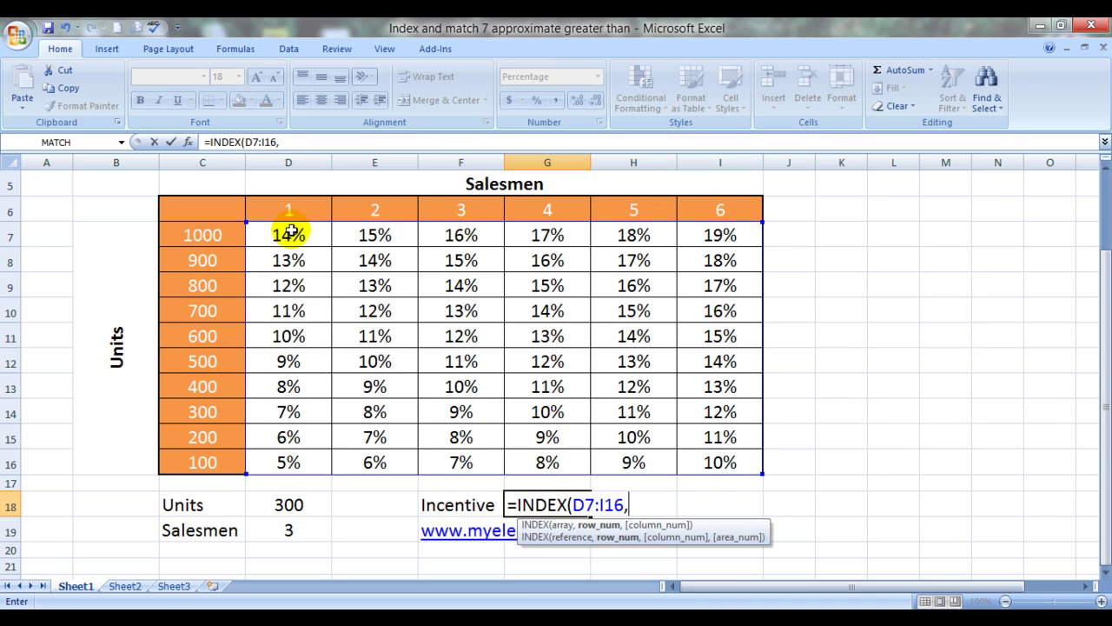
type("match")
key("Tab")
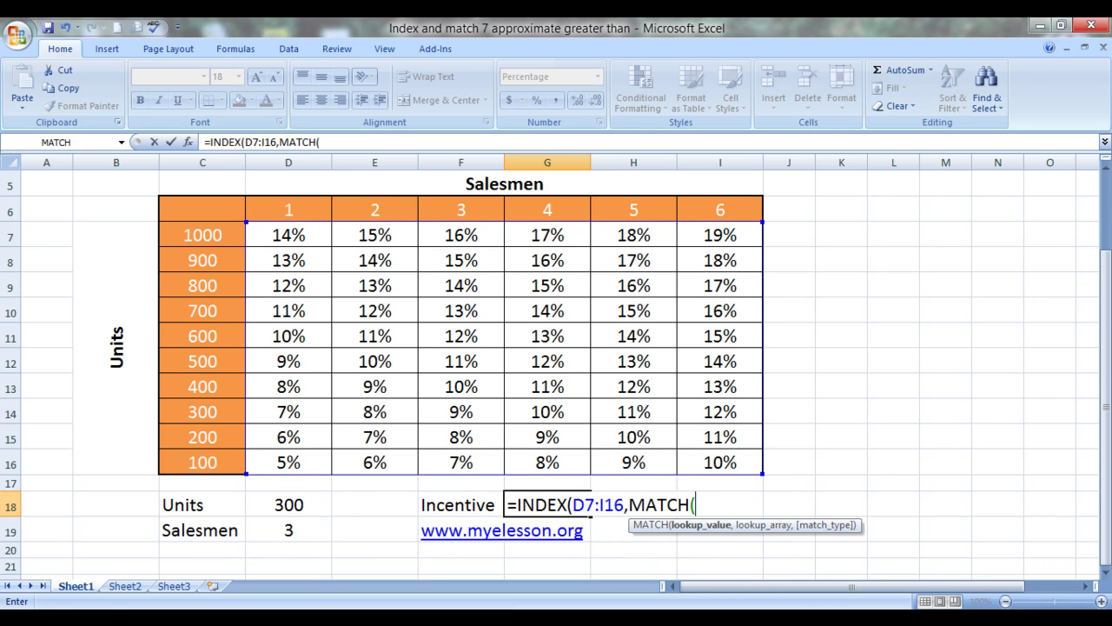
left_click(264, 505)
left_click(264, 505)
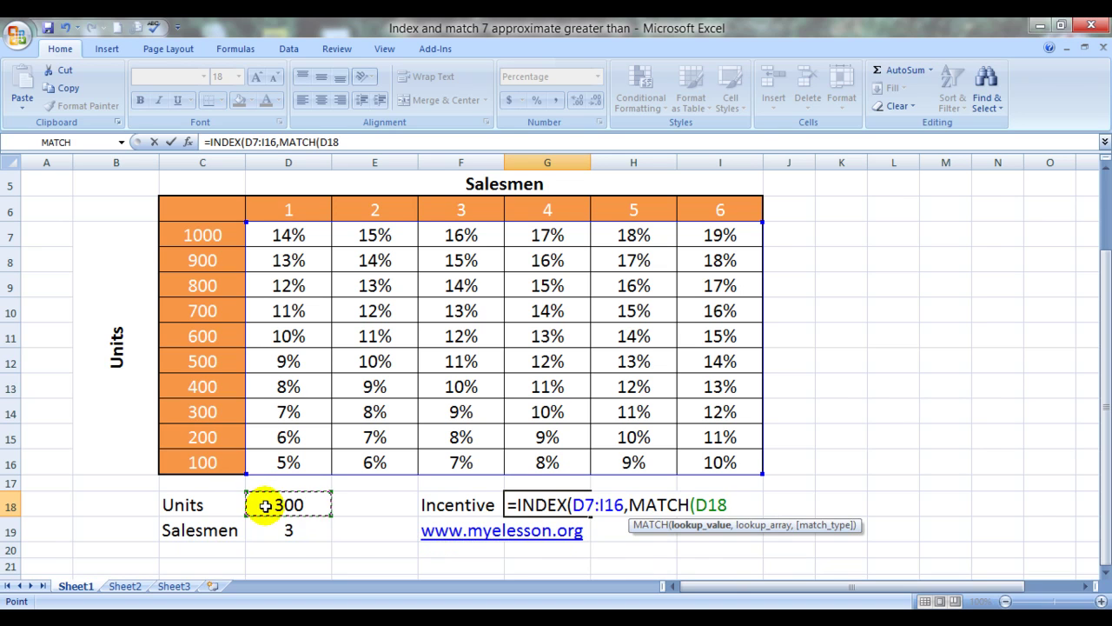
type(",")
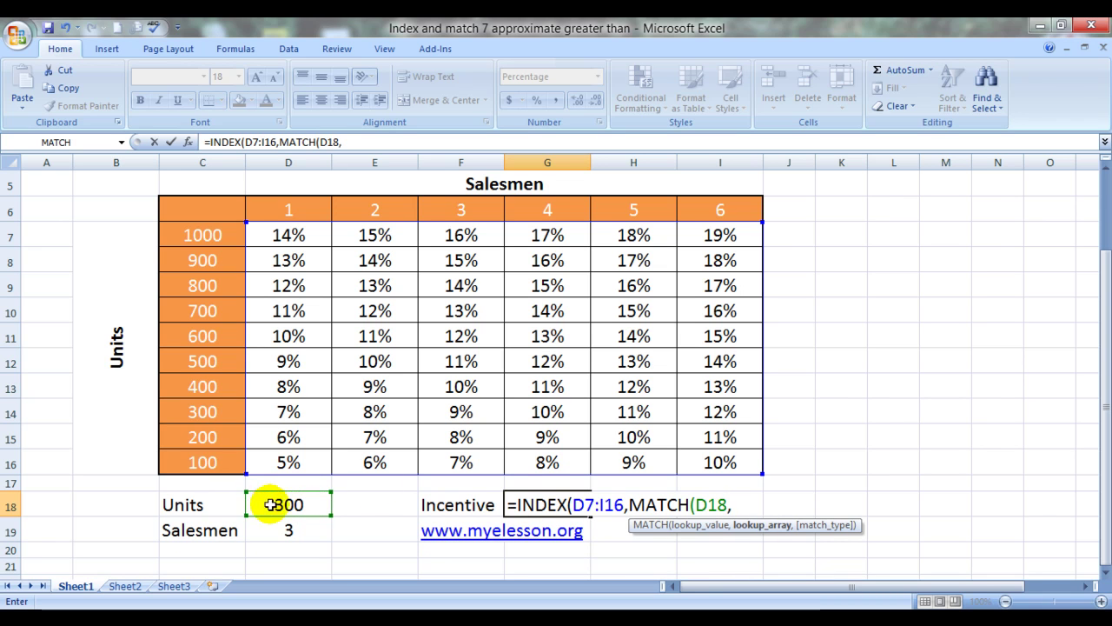
left_click(214, 240)
key("shift+Down")
key("shift+Down")
key("shift+Down")
key("shift+Down")
key("shift+Down")
key("shift+Down")
key("shift+Down")
key("shift+Down")
key("shift+Down")
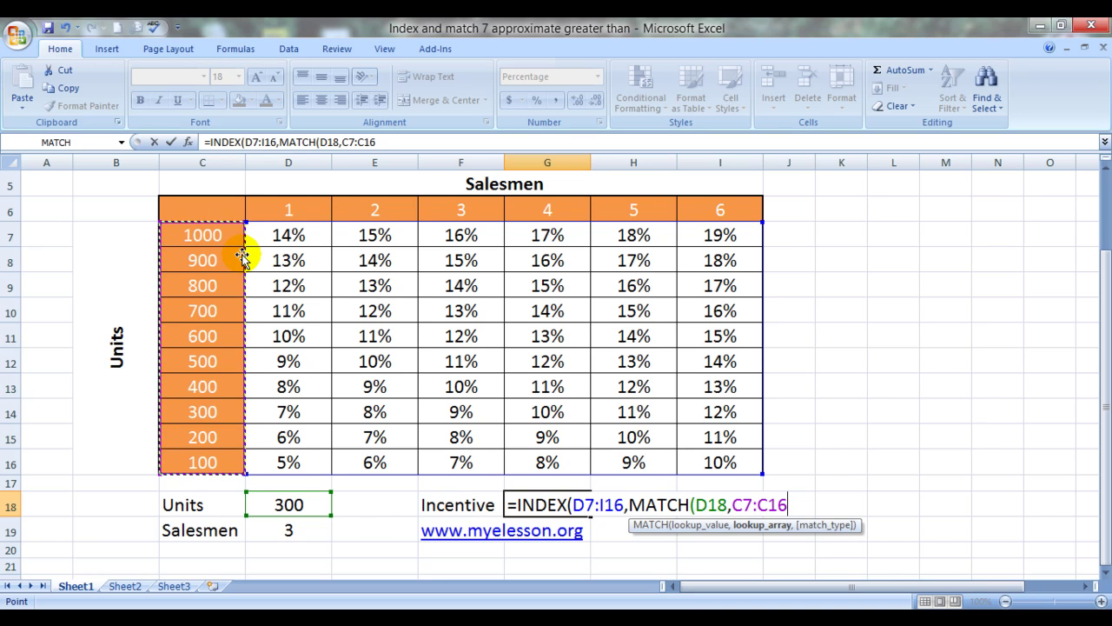
type(",")
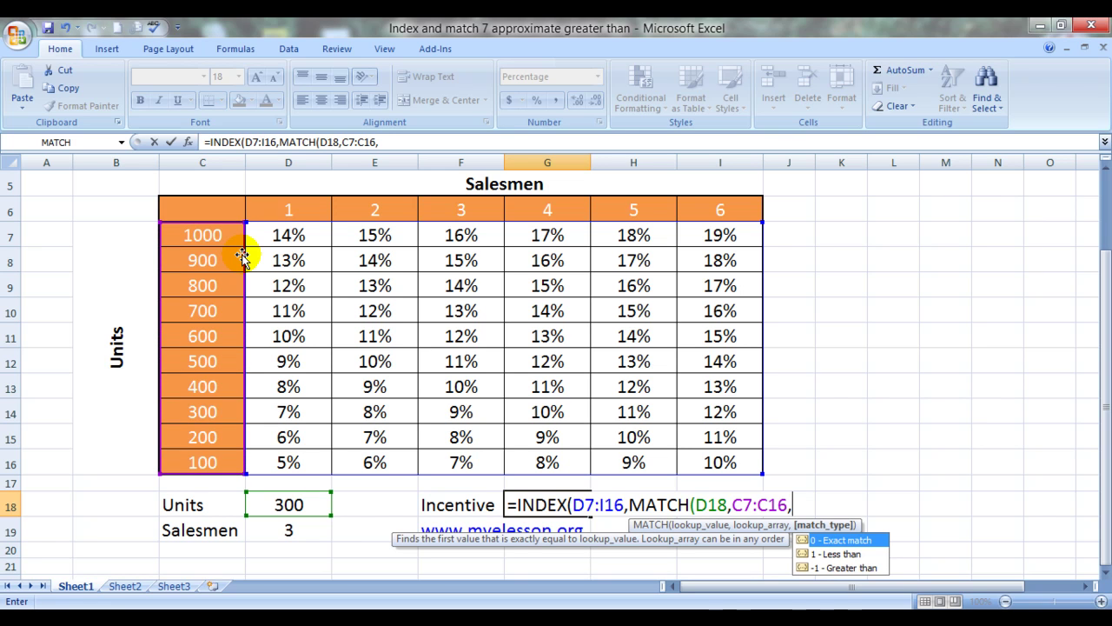
type("-1")
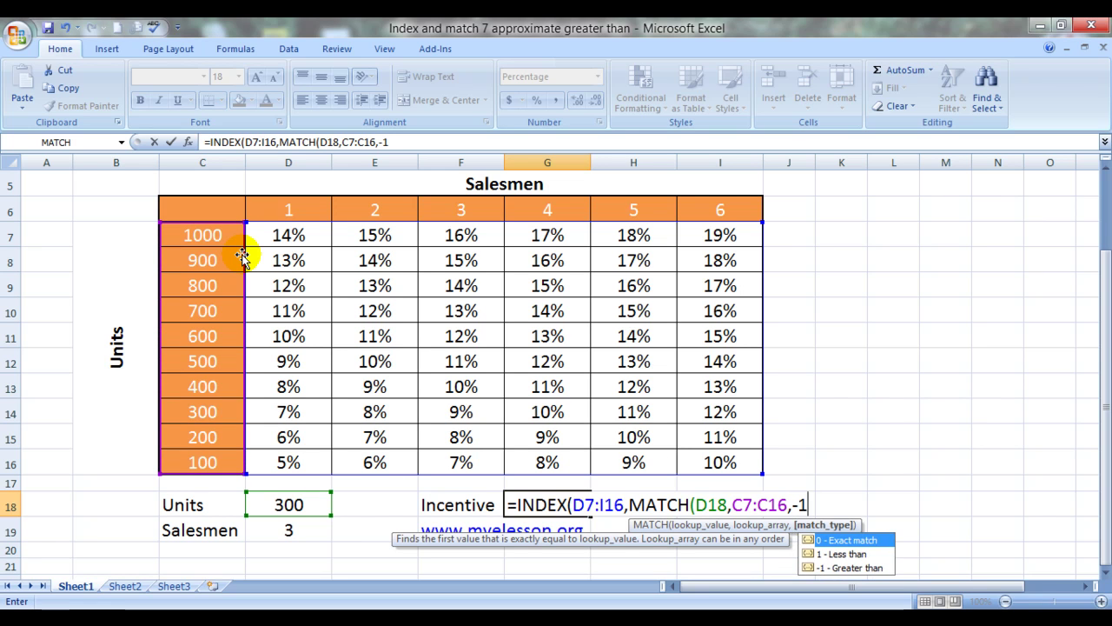
type(")")
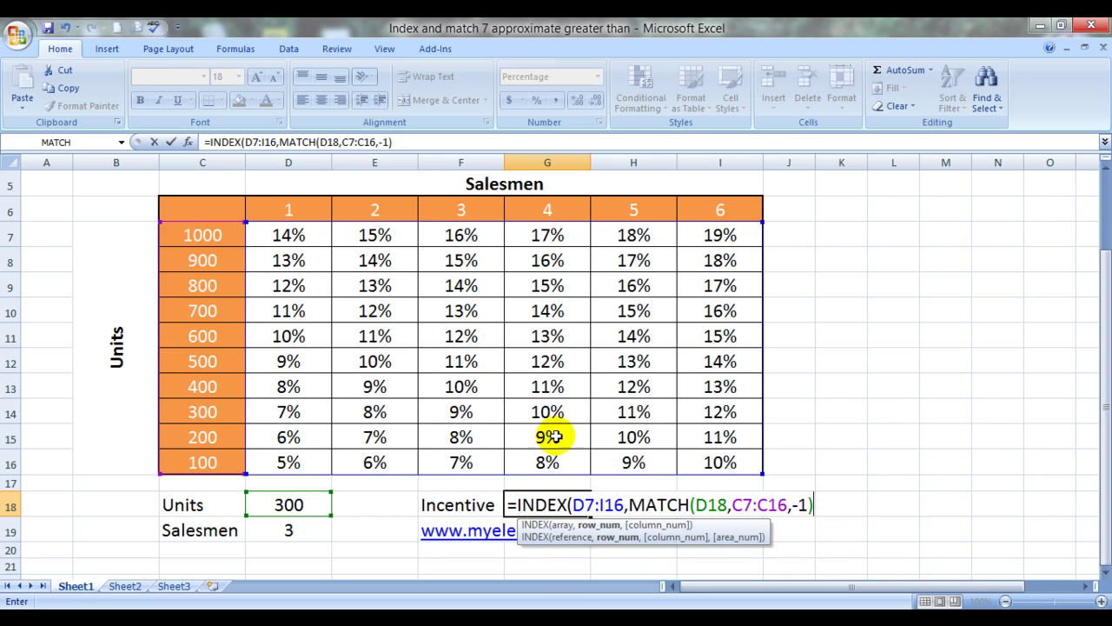
type(",")
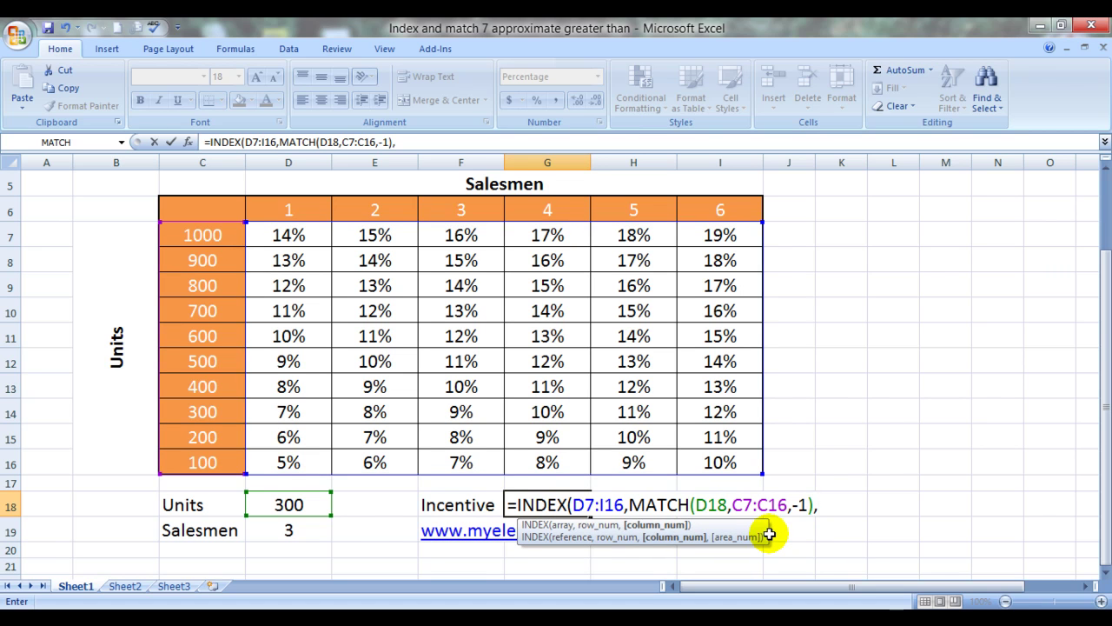
type("mat")
Attempt the salesman MATCH arguments and dismiss the missing-parenthesis warning
key("Tab")
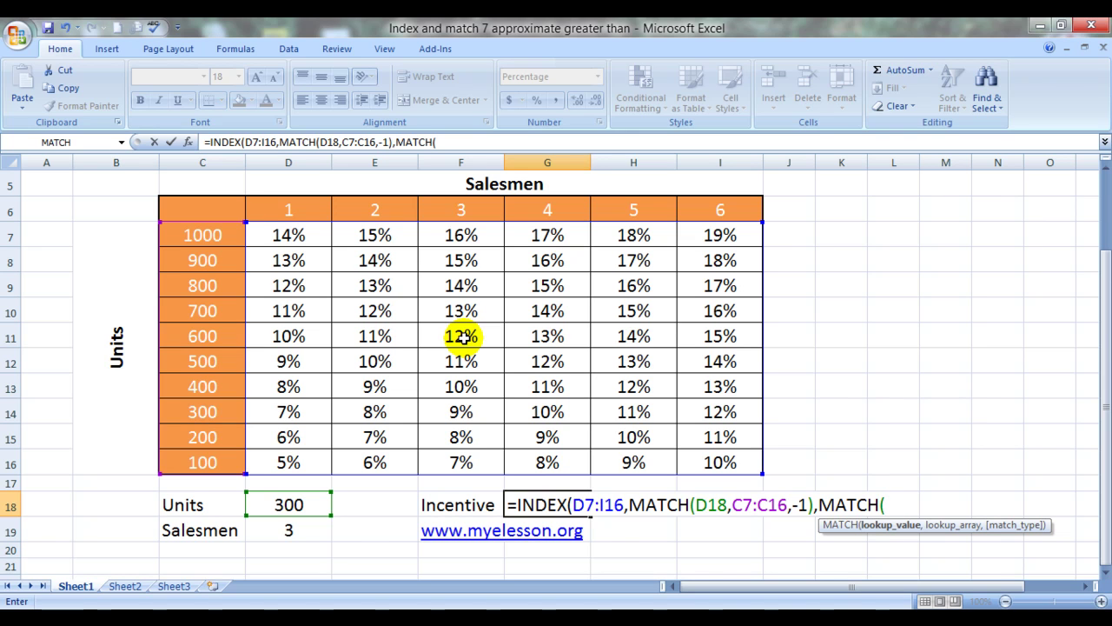
left_click(271, 533)
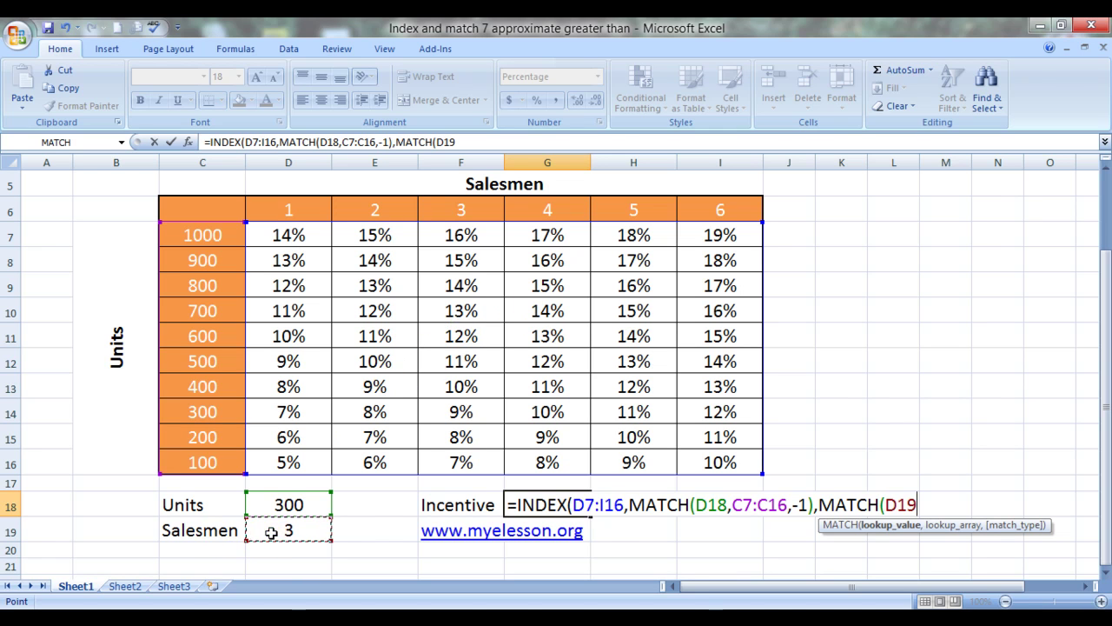
left_click(296, 210)
key("shift+Right")
key("shift+Right")
key("shift+Right")
key("shift+Right")
key("shift+Right")
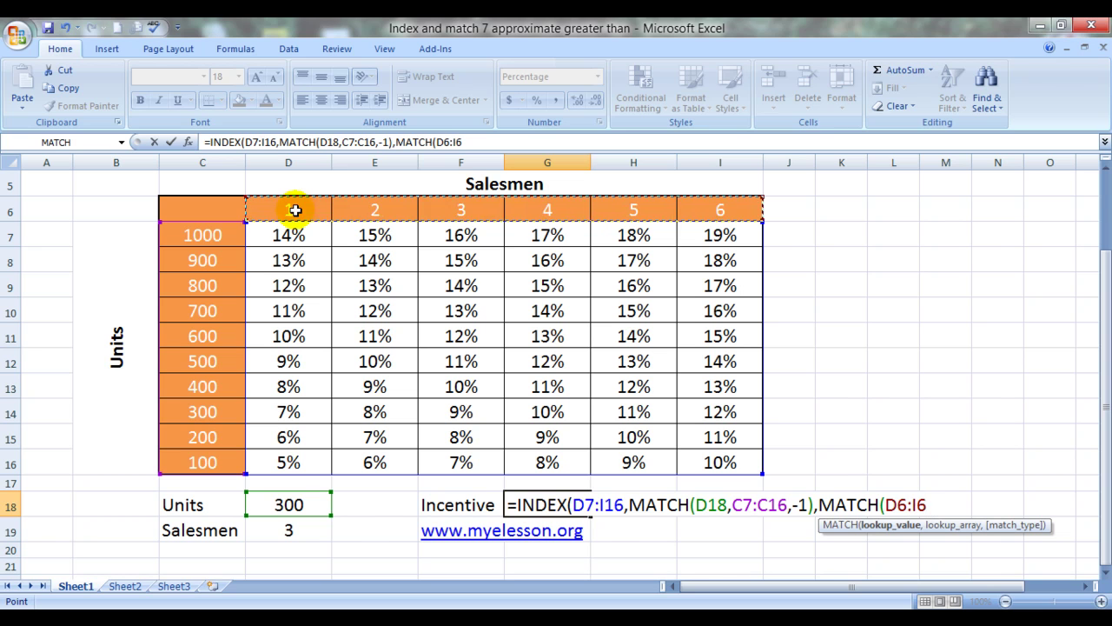
key("BackSpace")
key("BackSpace")
key("BackSpace")
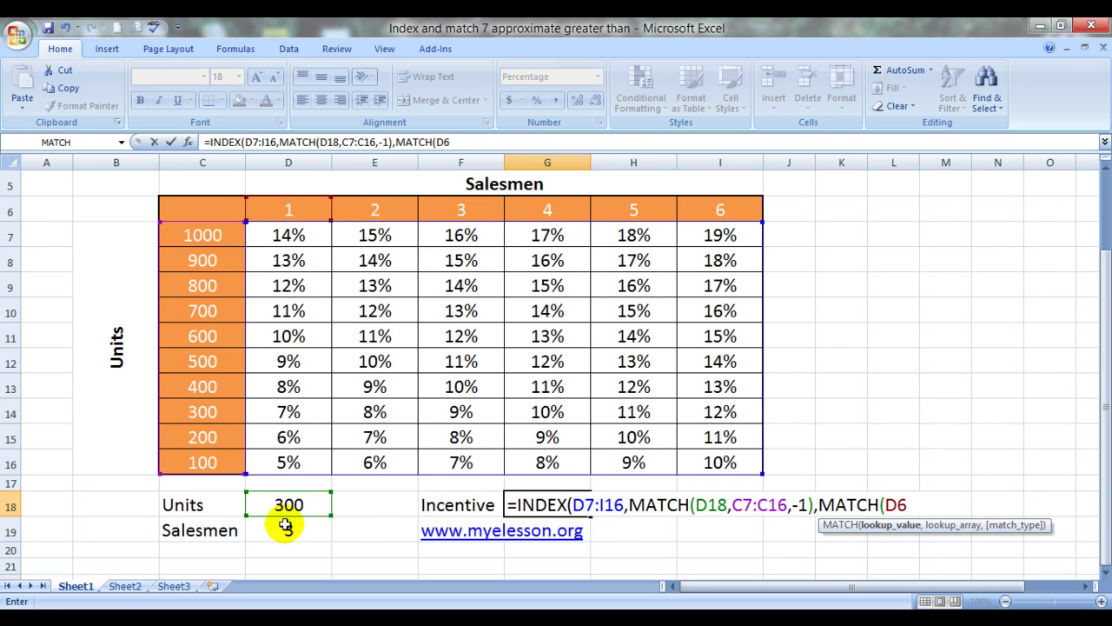
key("Return")
left_click(556, 361)
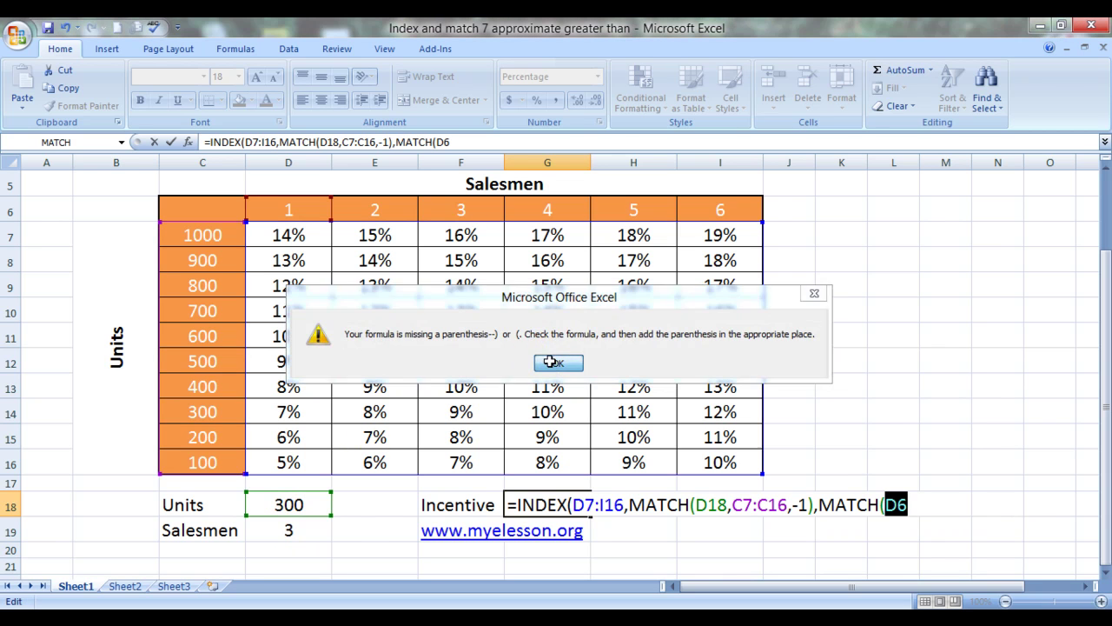
Complete the column lookup as MATCH(D19,D6:I6,0)) and enter the formula, showing 9%
left_click(299, 530)
left_click(302, 530)
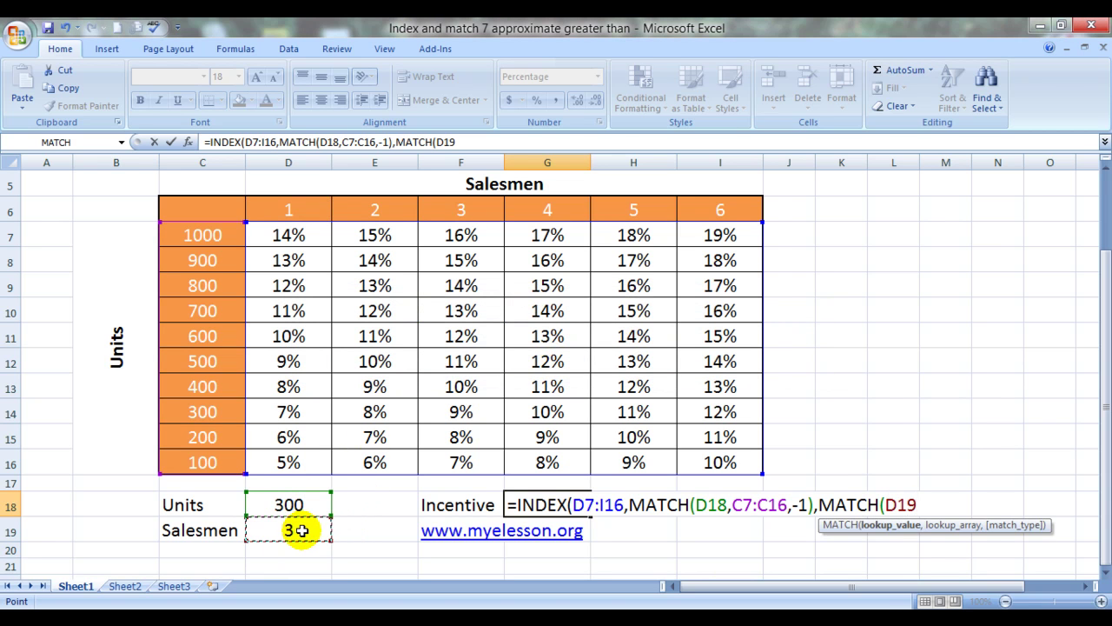
type(",")
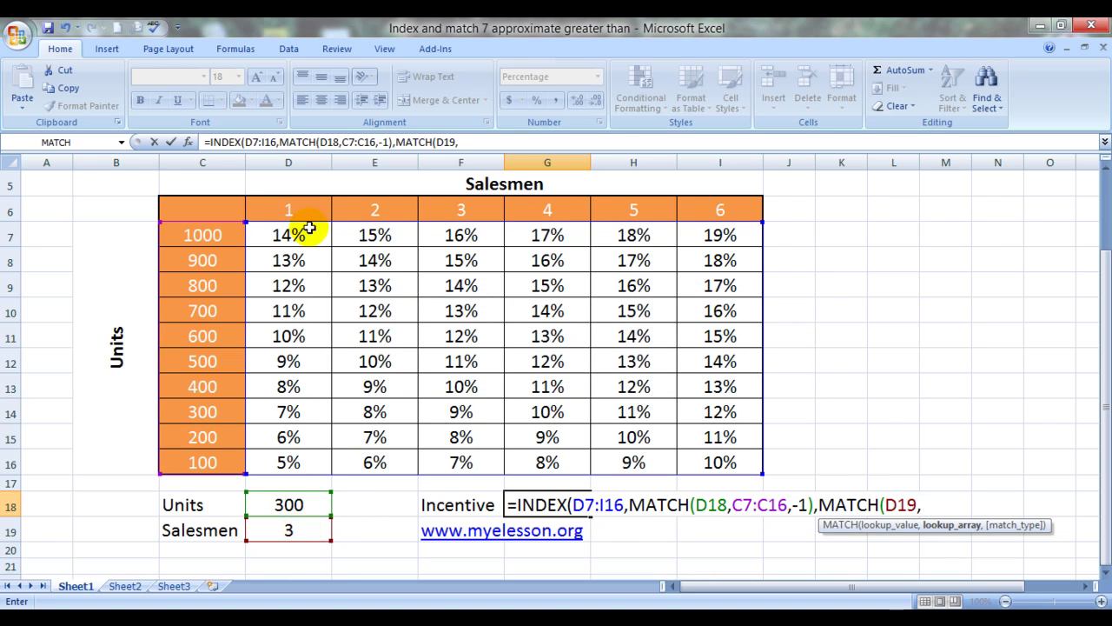
left_click(298, 214)
key("shift+Right")
key("shift+Right")
key("shift+Right")
key("shift+Right")
key("shift+Right")
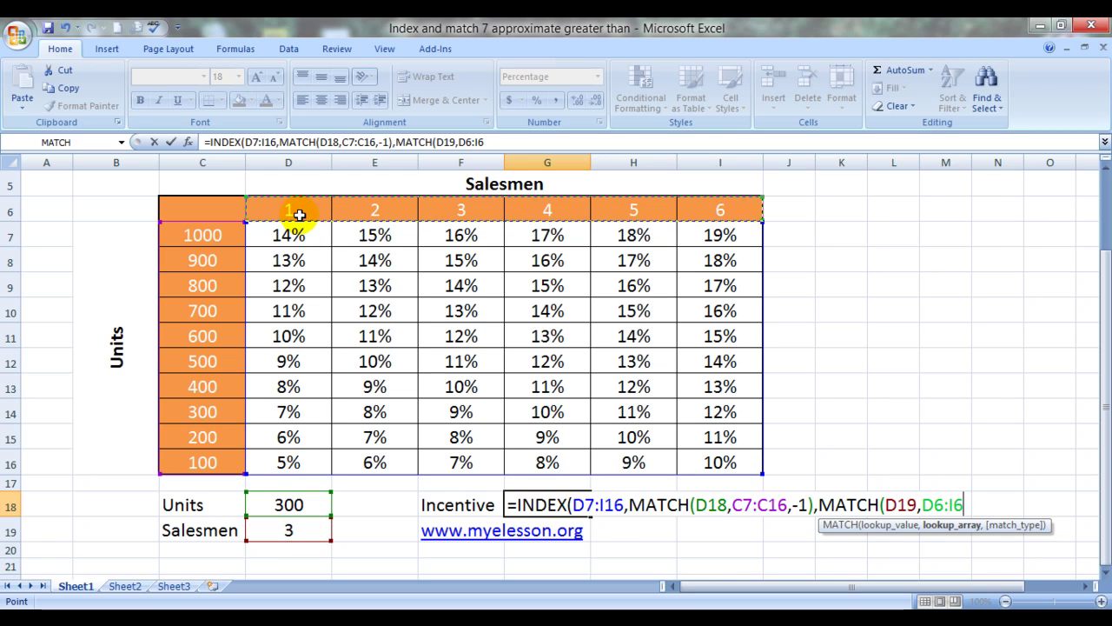
type(",")
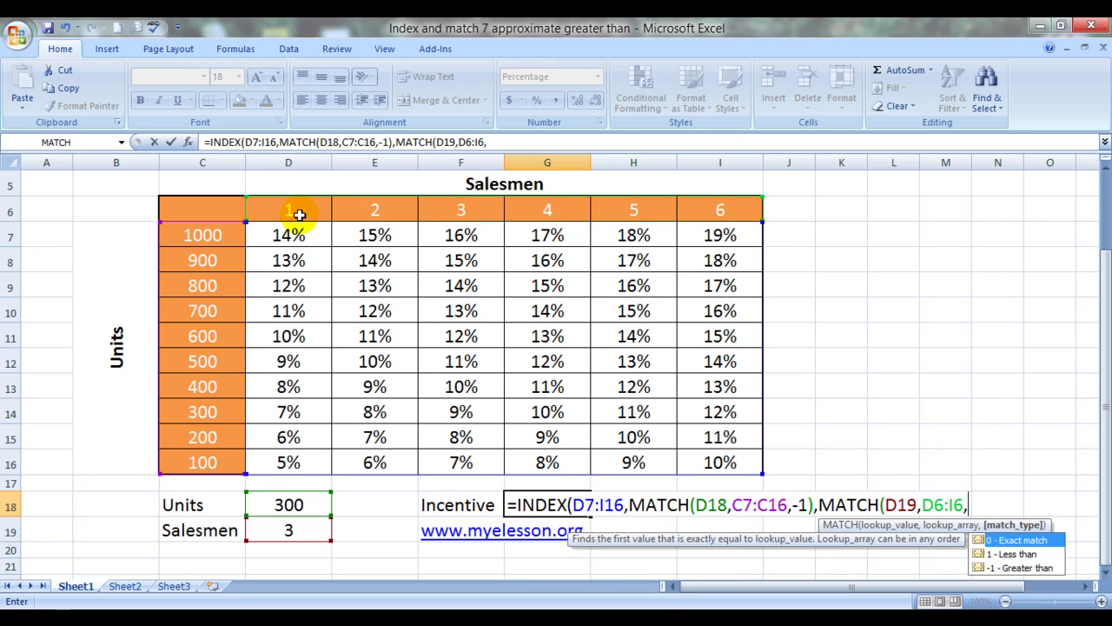
type("0))")
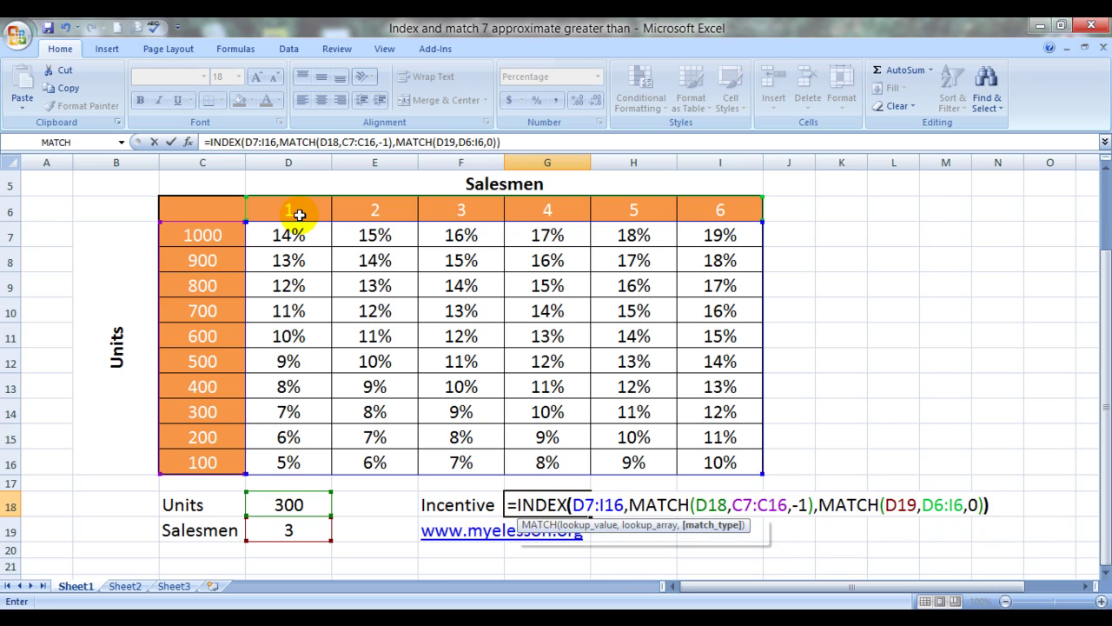
key("Return")
key("Up")
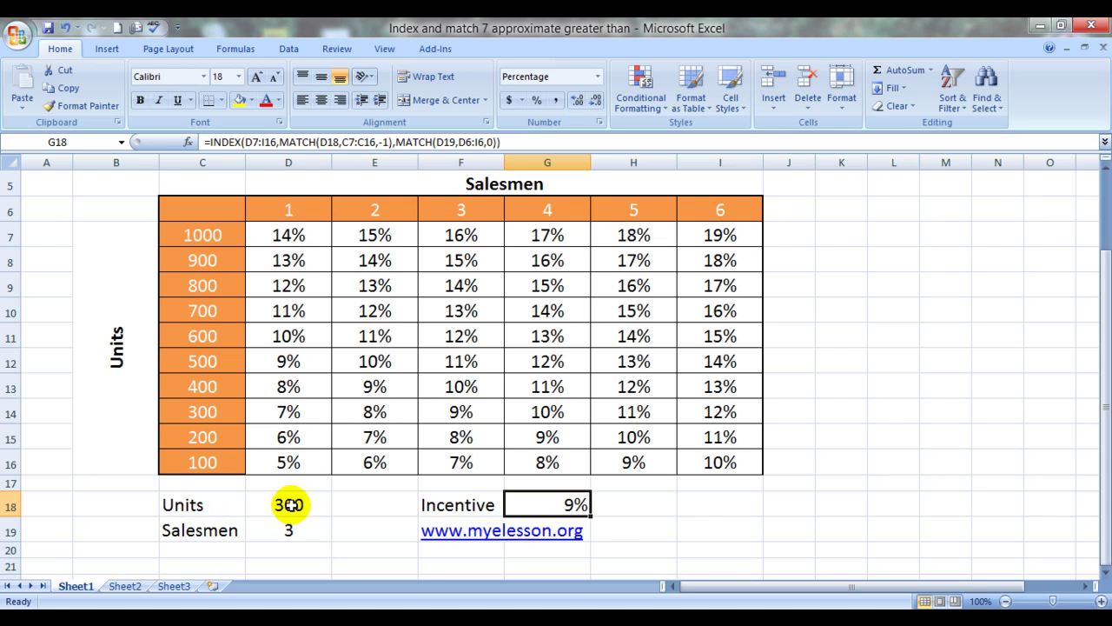
Check the units in D18, the salesman in D19 and the 9% rate for 300 units
left_click(291, 504)
left_click(291, 535)
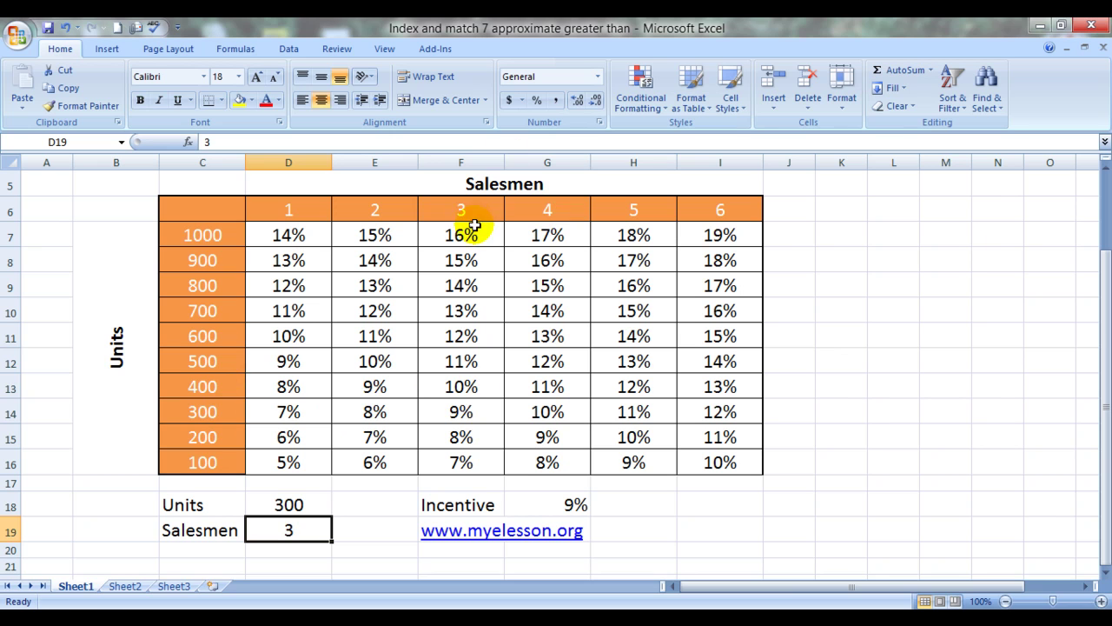
left_click(461, 410)
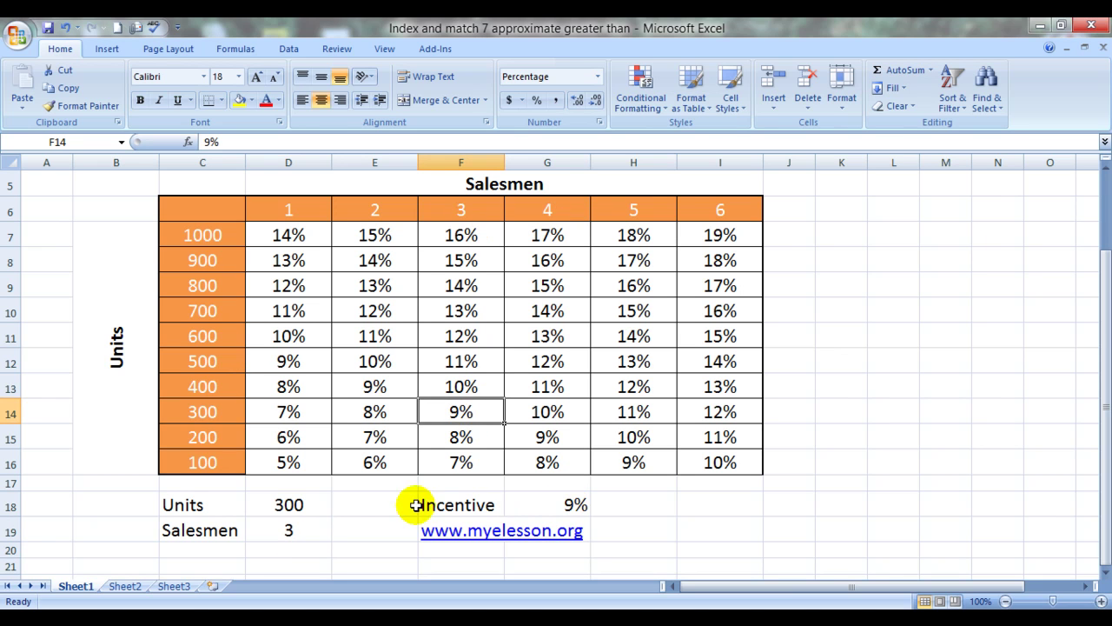
Change the units in D18 to 350 and confirm G18 updates to 10%
left_click(318, 506)
type("350")
key("Tab")
key("Right")
key("Right")
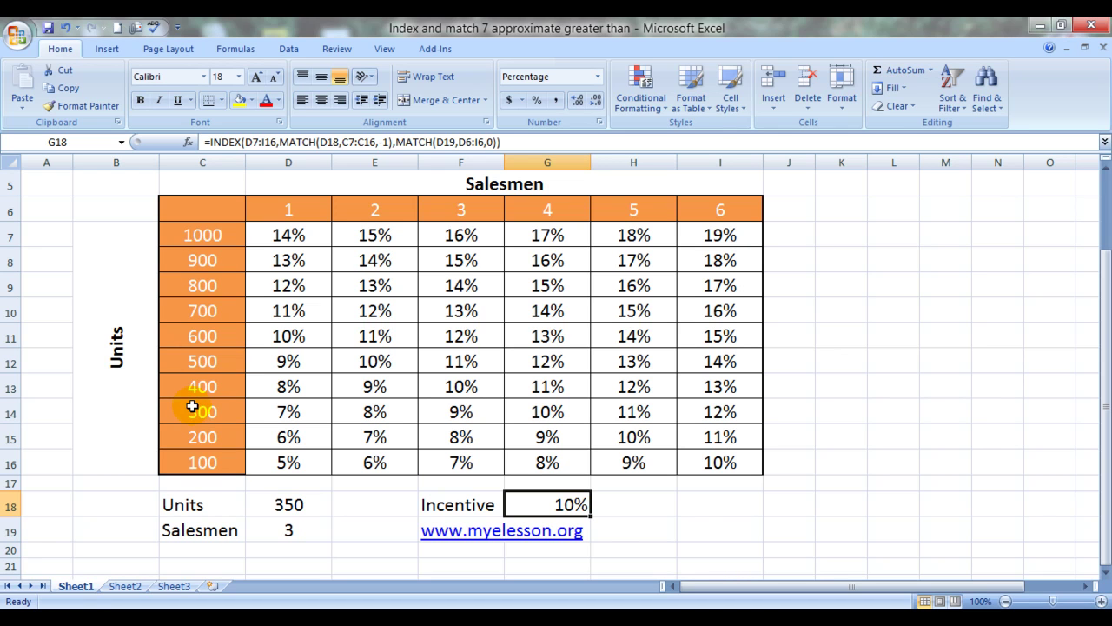
left_click(217, 235)
left_click(217, 234)
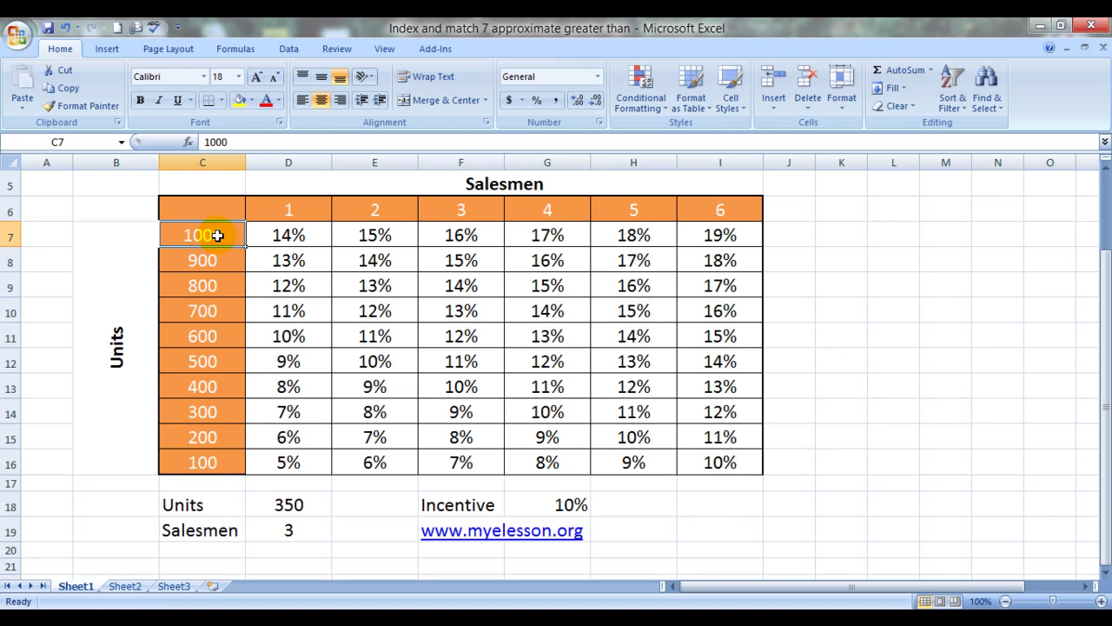
left_click(291, 505)
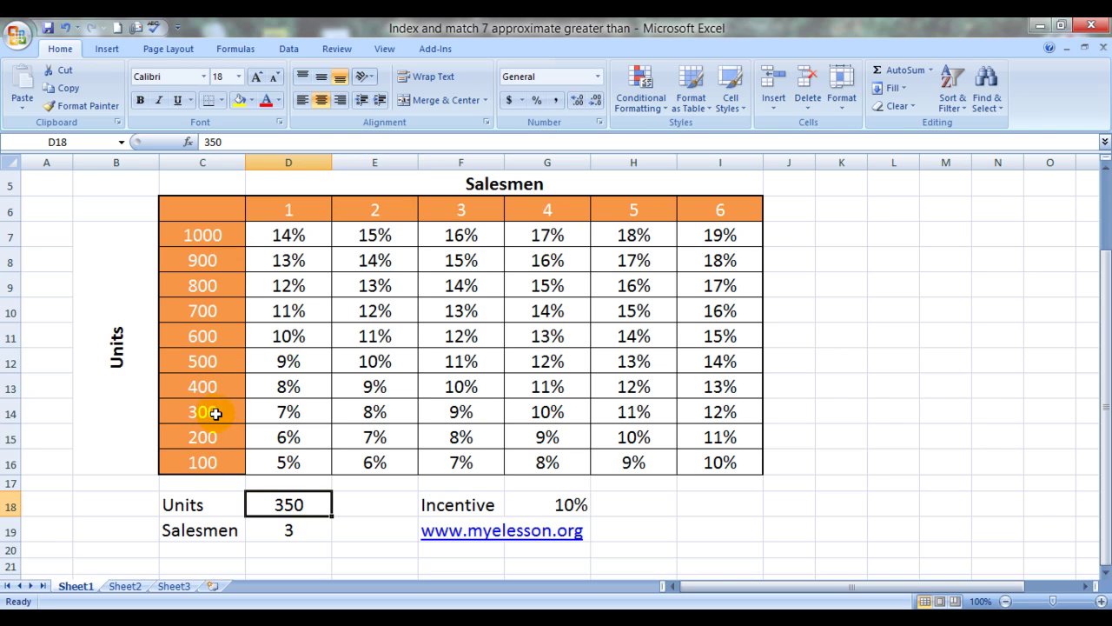
left_click(220, 386)
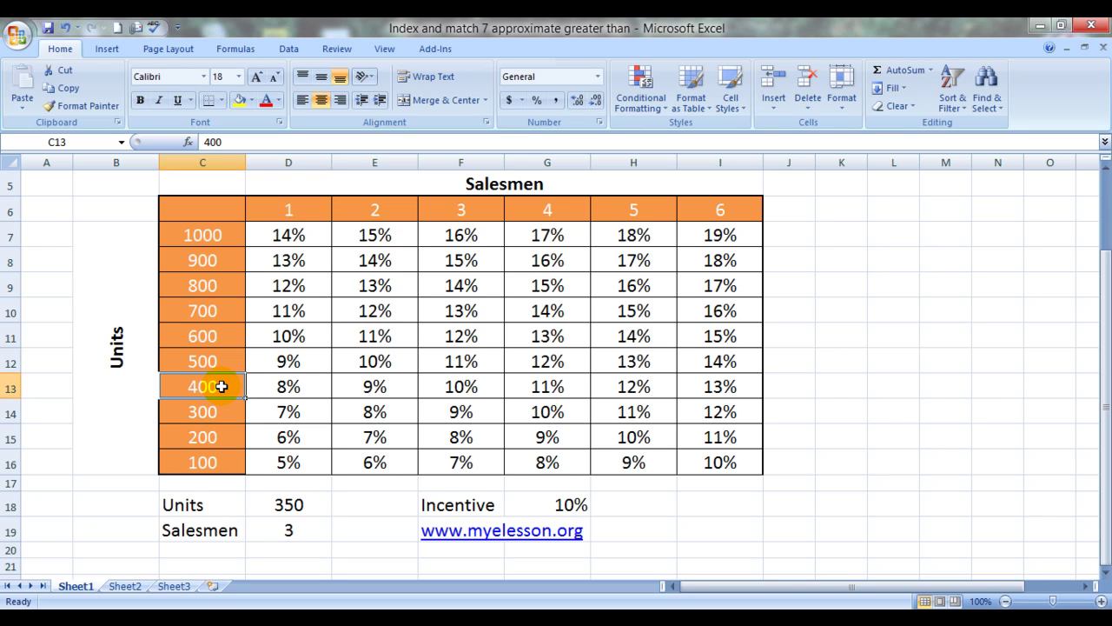
left_click(458, 385)
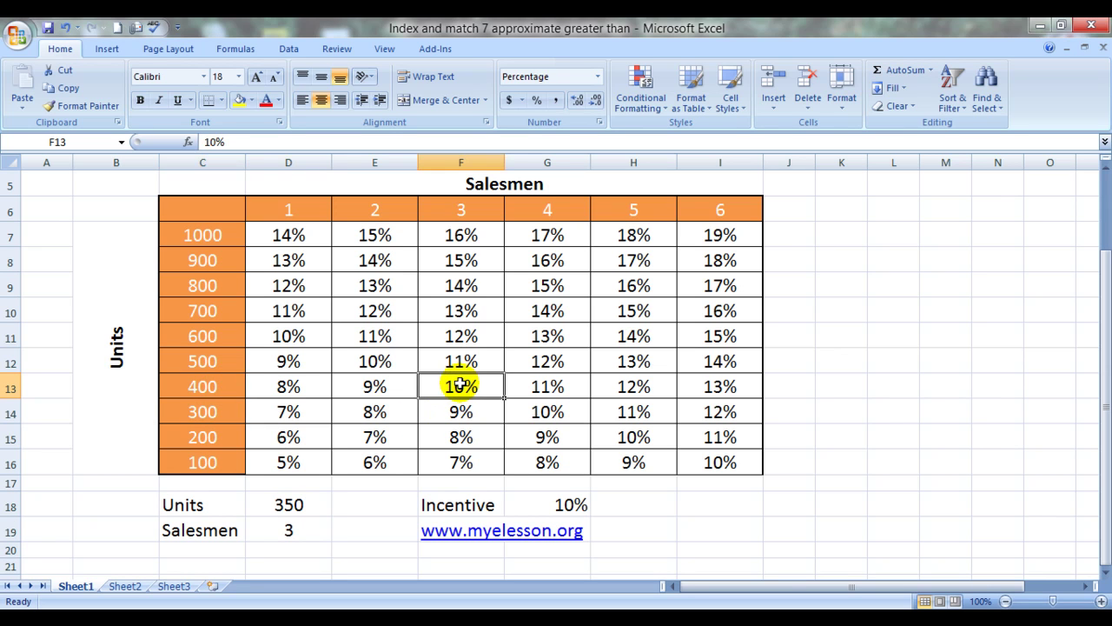
left_click(571, 507)
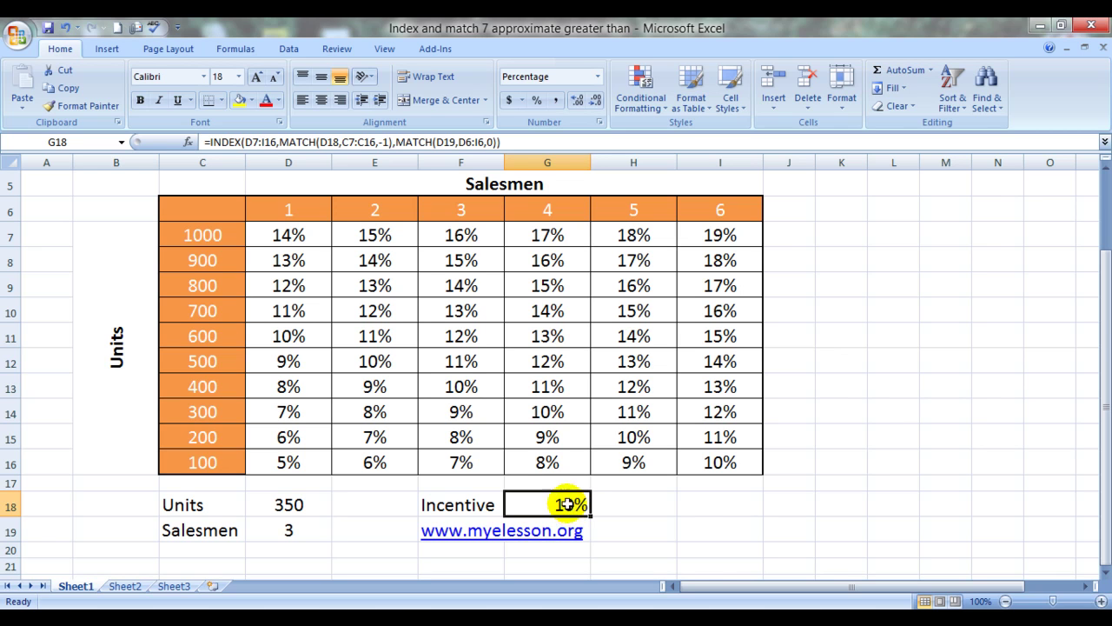
left_click(379, 140)
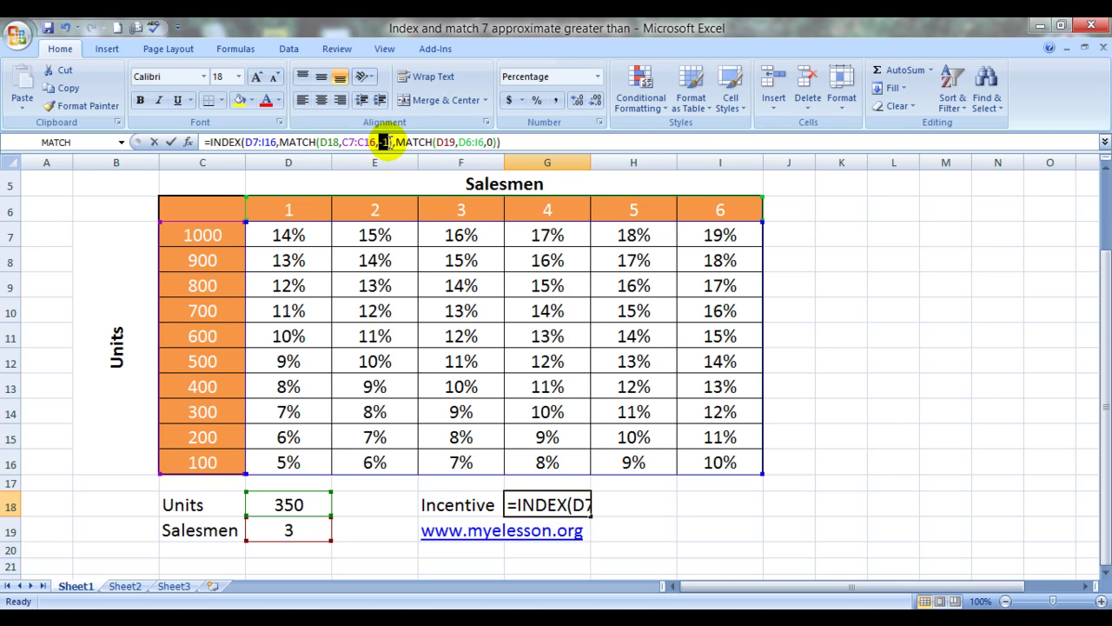
left_click_drag(377, 141, 389, 141)
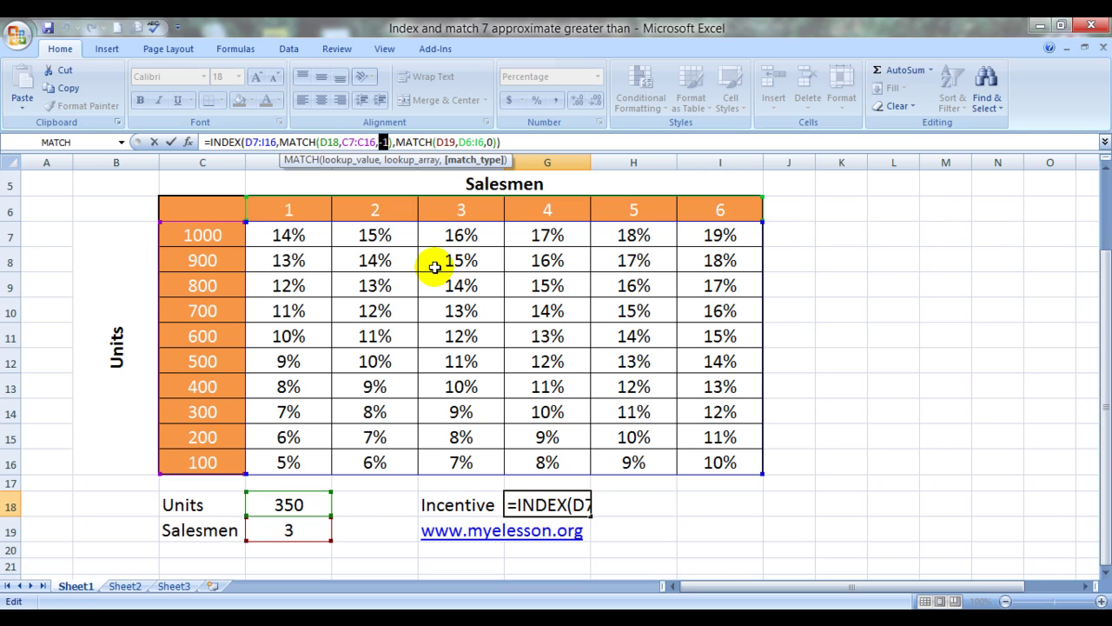
key("ctrl+Return")
left_click(822, 444)
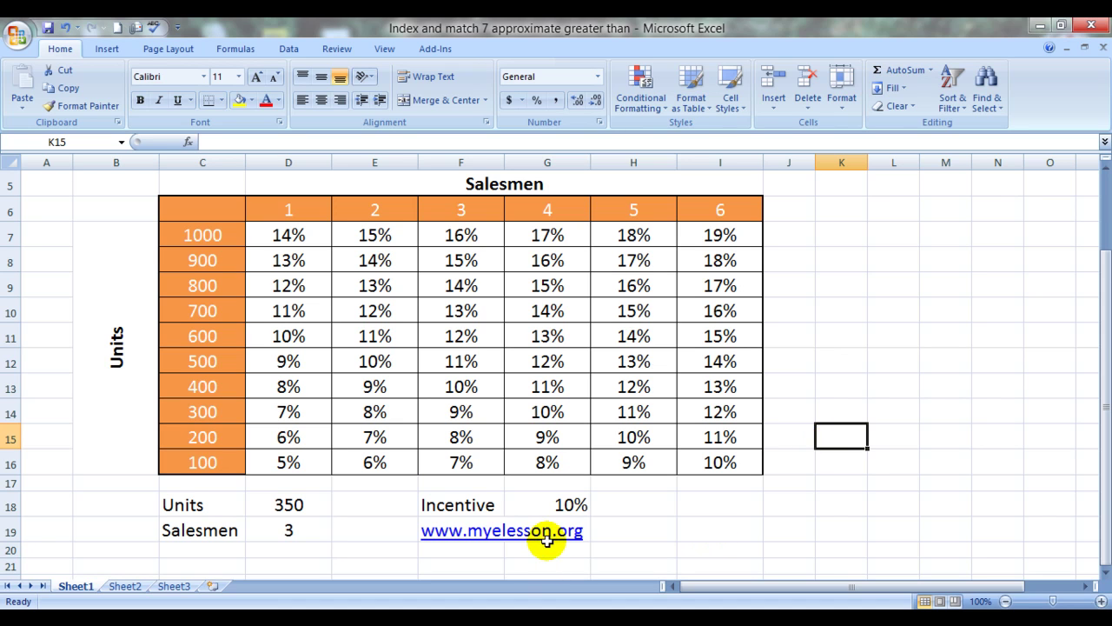
left_click(637, 531)
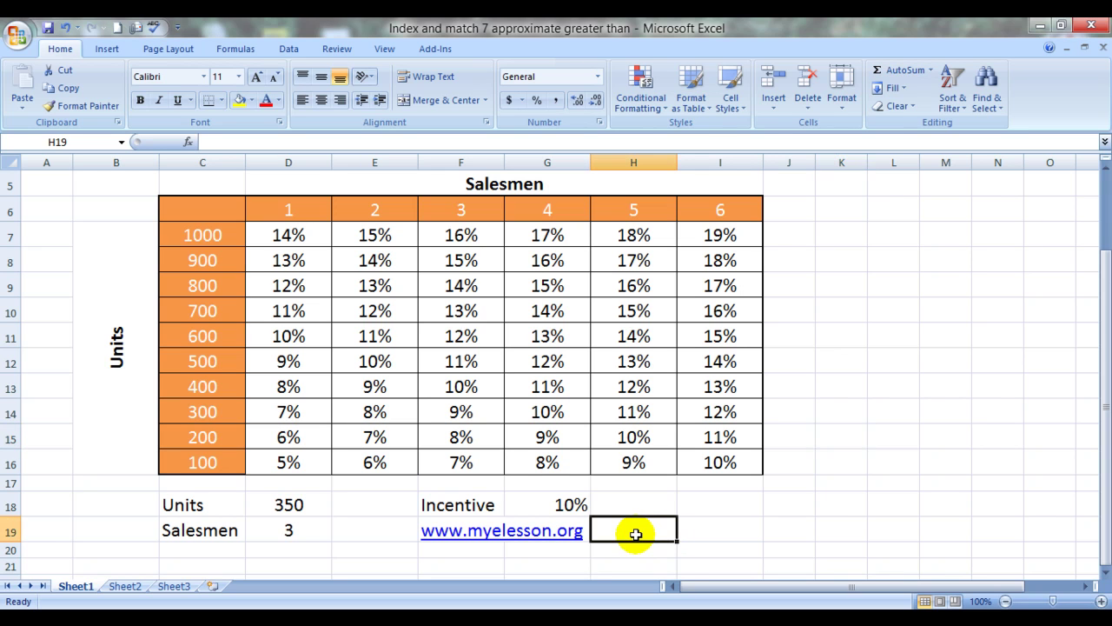